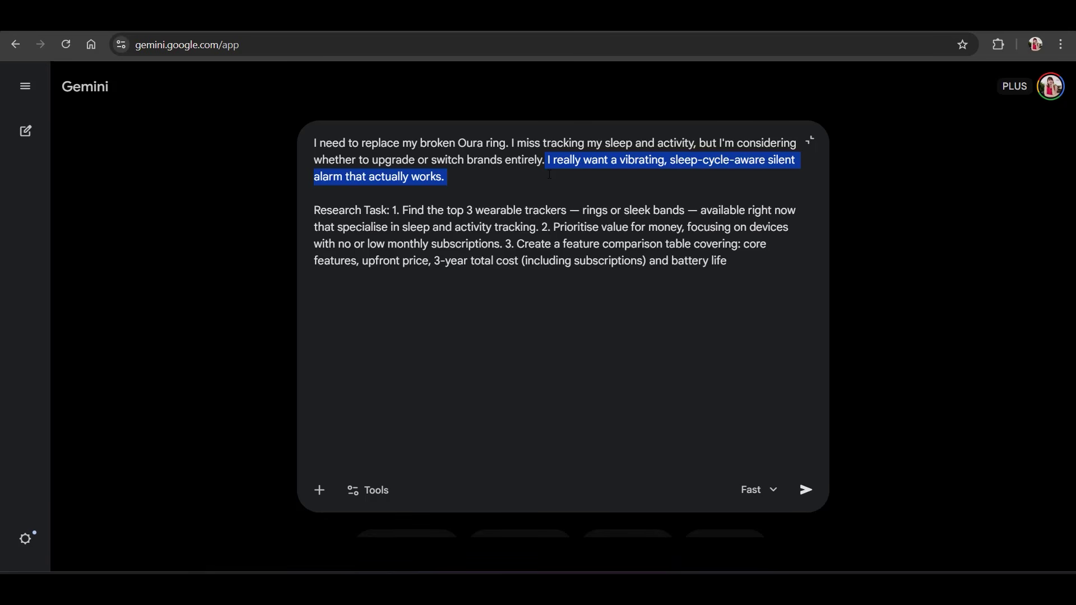
{"action": "left_click_drag", "start_coordinate": [314, 210], "coordinate": [734, 269]}
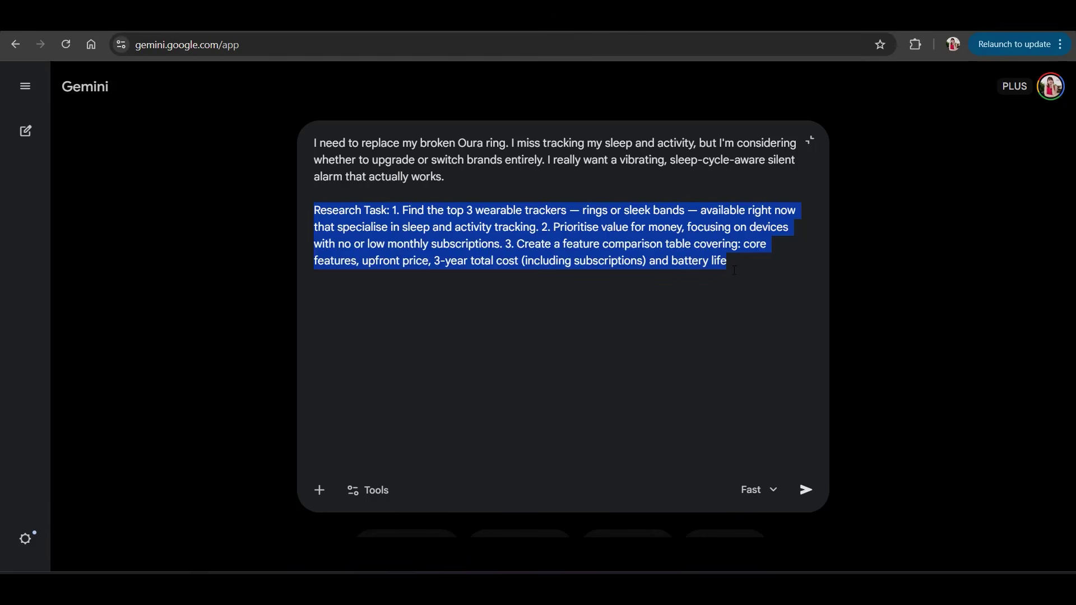
{"action": "left_click_drag", "start_coordinate": [506, 245], "coordinate": [732, 263]}
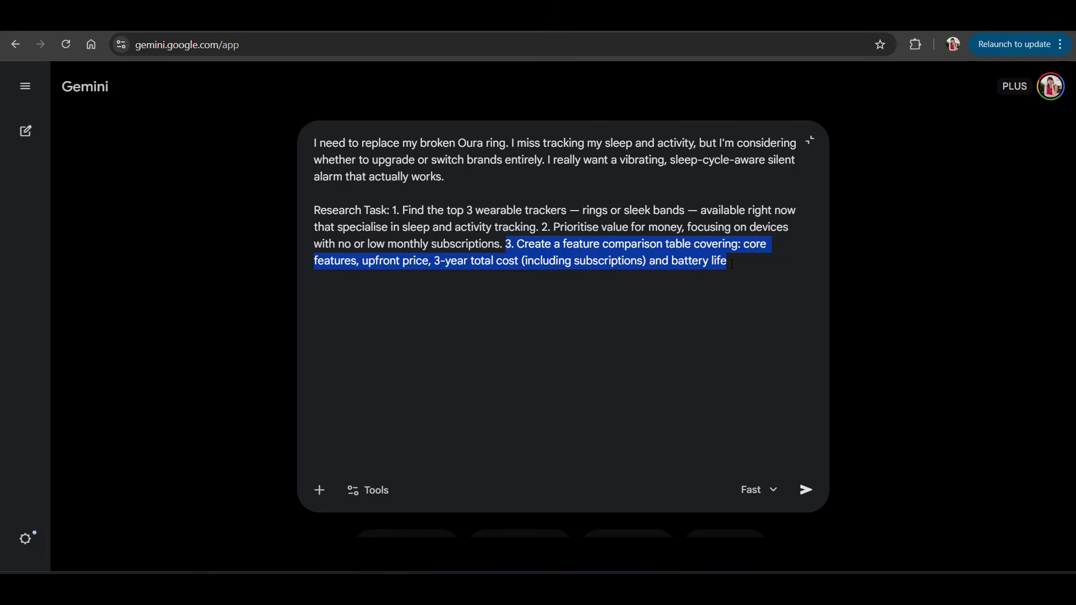
{"action": "left_click", "coordinate": [731, 263]}
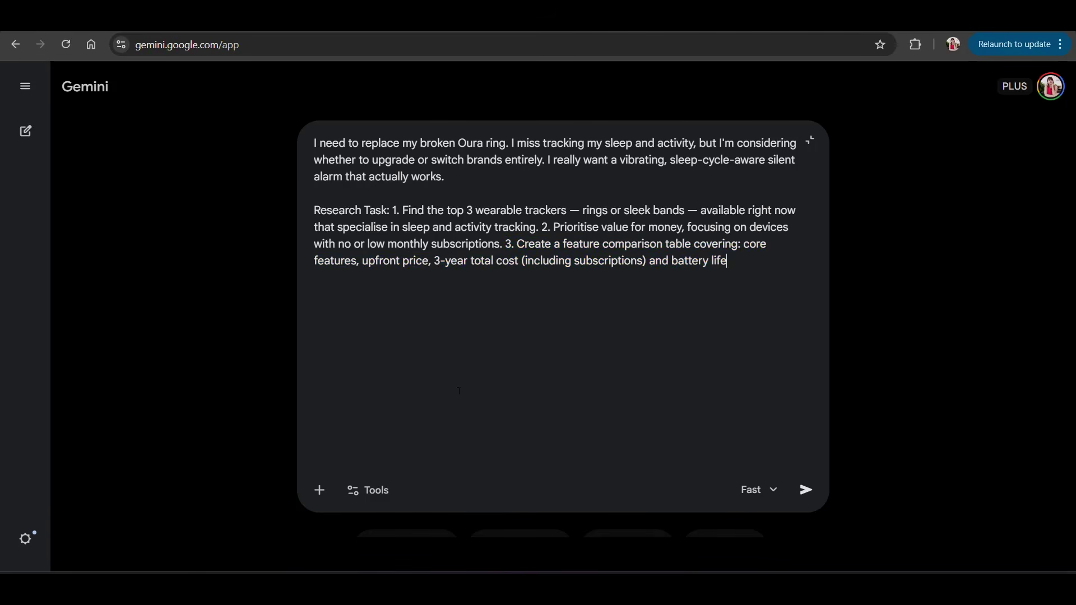
Turn on Deep research for the wearable tracker prompt and check which sources it can use.
{"action": "left_click", "coordinate": [381, 497]}
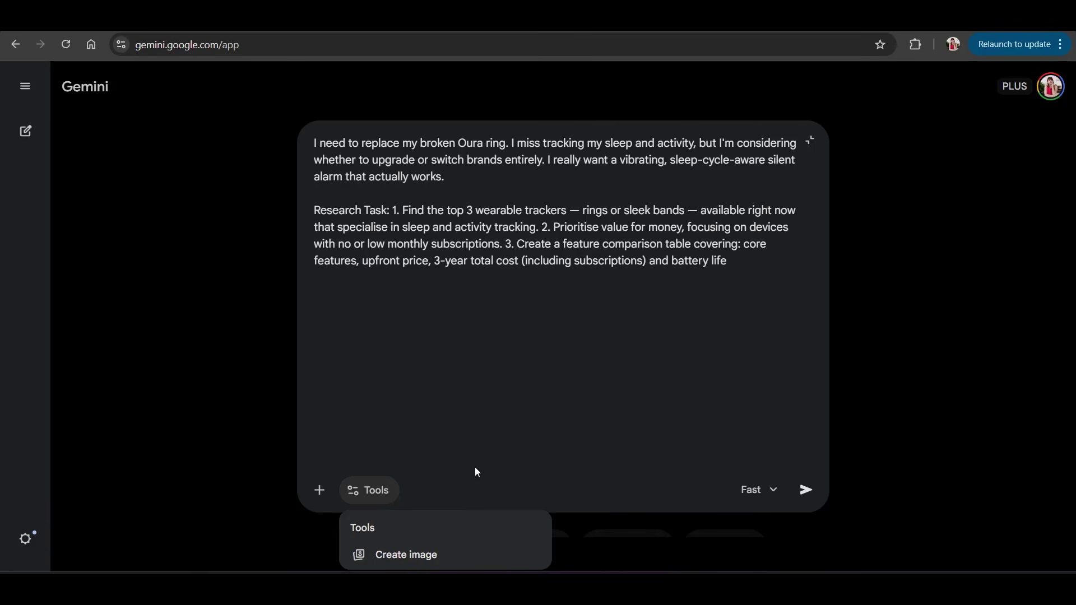
{"action": "scroll", "coordinate": [413, 557], "scroll_direction": "down", "scroll_amount": 2}
{"action": "left_click", "coordinate": [420, 535]}
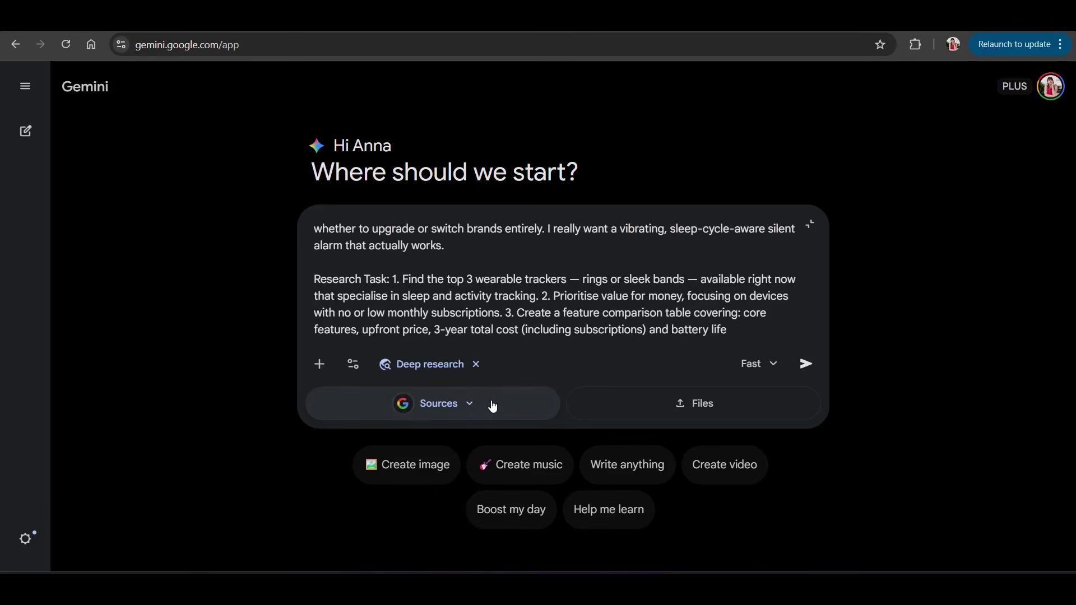
{"action": "left_click", "coordinate": [493, 405]}
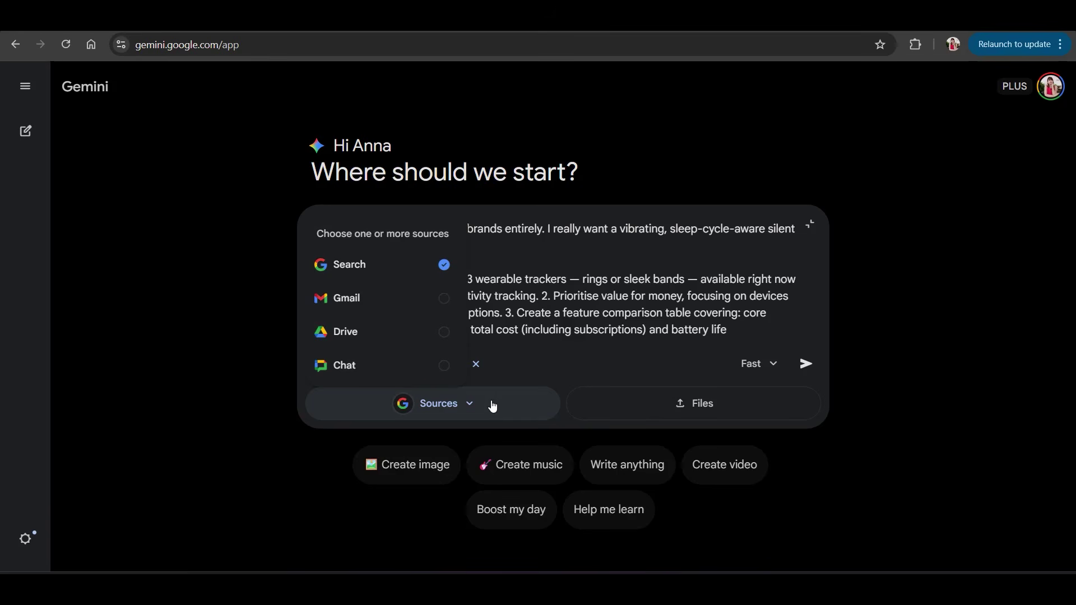
{"action": "left_click", "coordinate": [527, 351]}
Switch the model to Thinking and submit the wearable tracker research prompt.
{"action": "left_click", "coordinate": [758, 364]}
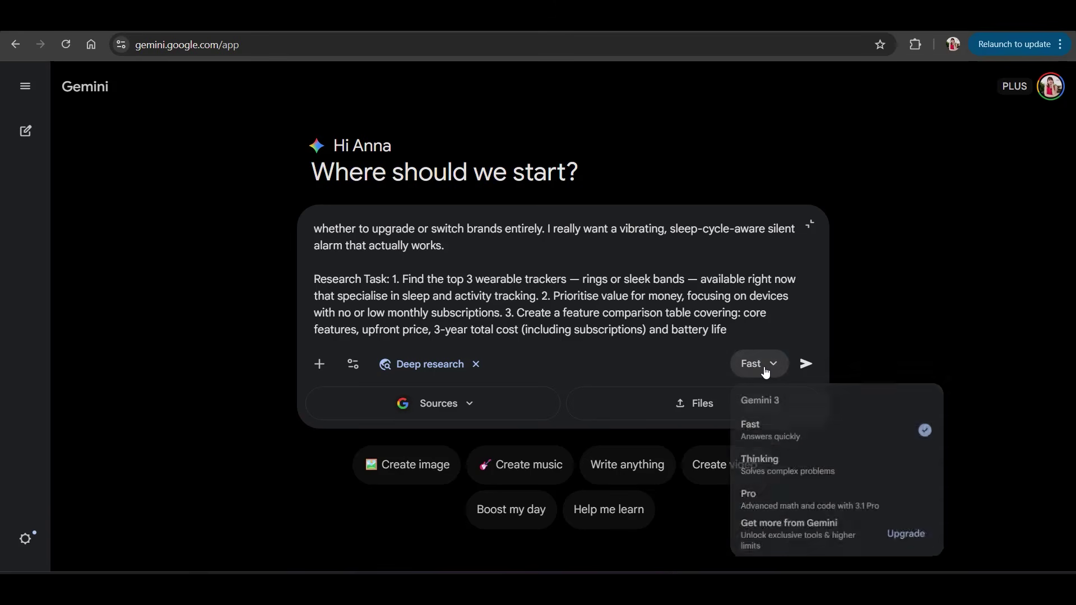
{"action": "left_click", "coordinate": [764, 469]}
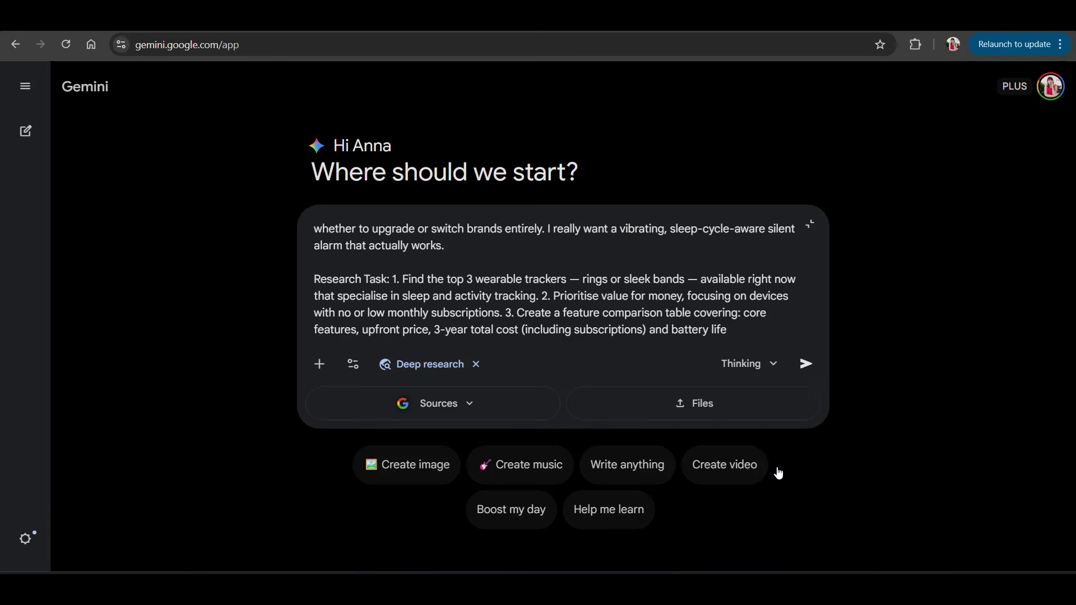
{"action": "left_click", "coordinate": [806, 365]}
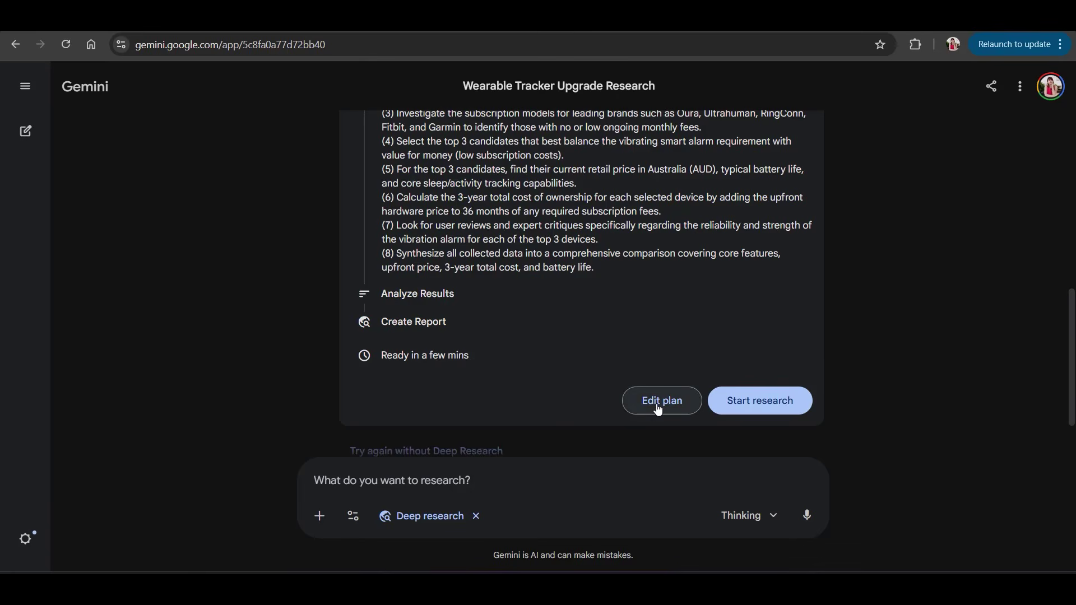
Edit the research plan by sending the request "Please also include Whoop brand into your research".
{"action": "left_click", "coordinate": [658, 409]}
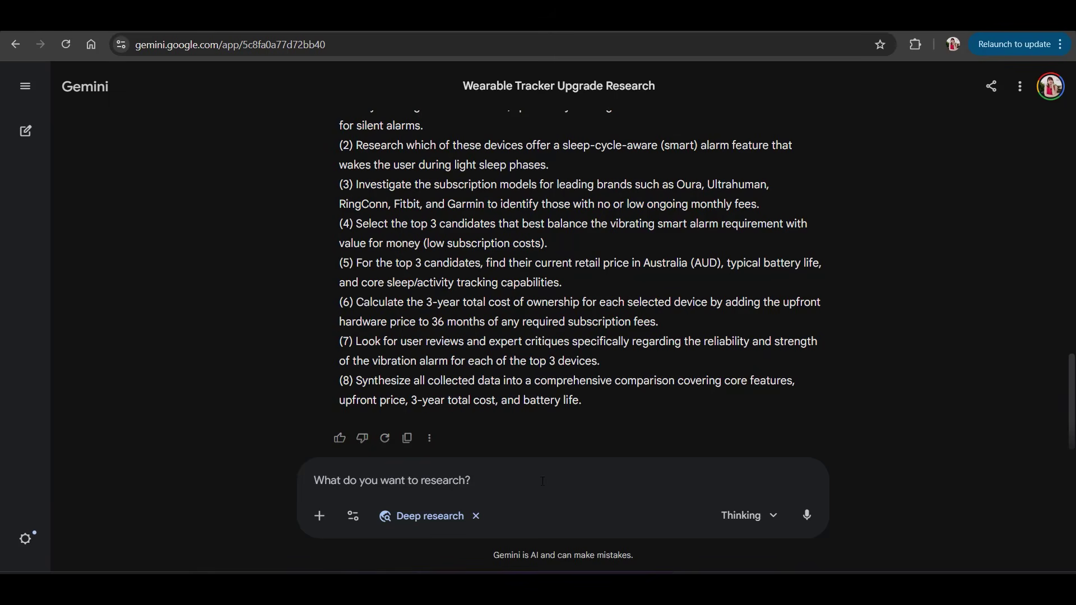
{"action": "left_click", "coordinate": [311, 480]}
{"action": "type", "text": "Please also incl"}
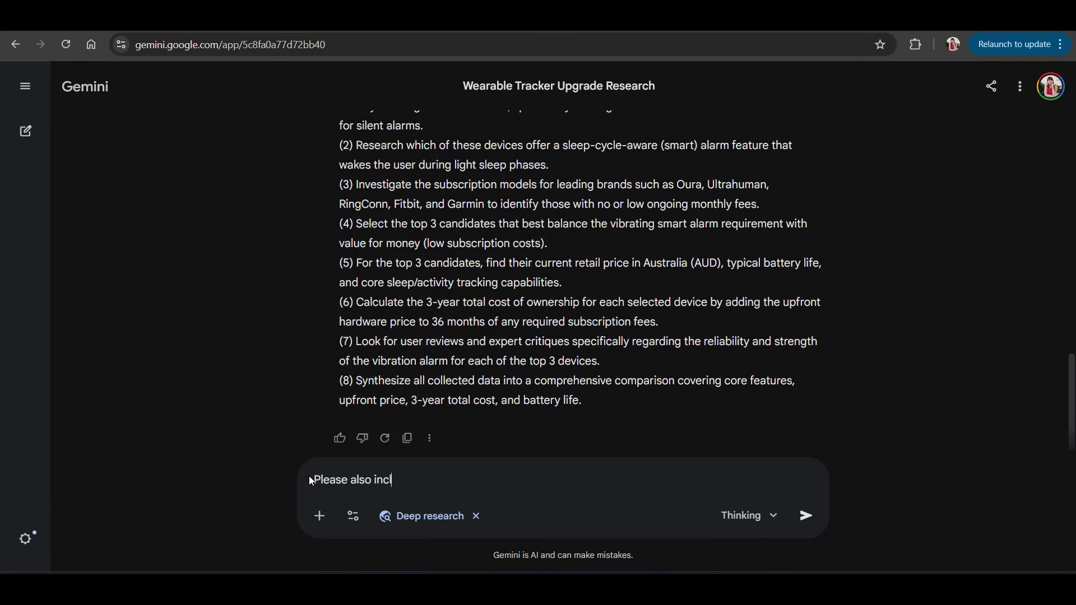
{"action": "type", "text": "ude Whoop brand into your research"}
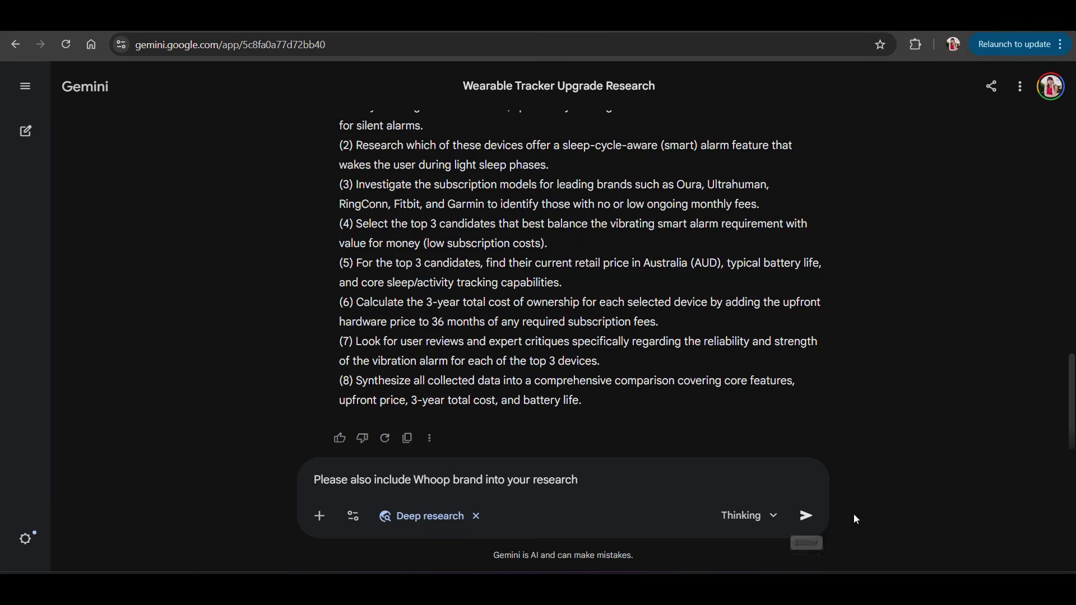
{"action": "left_click", "coordinate": [810, 515]}
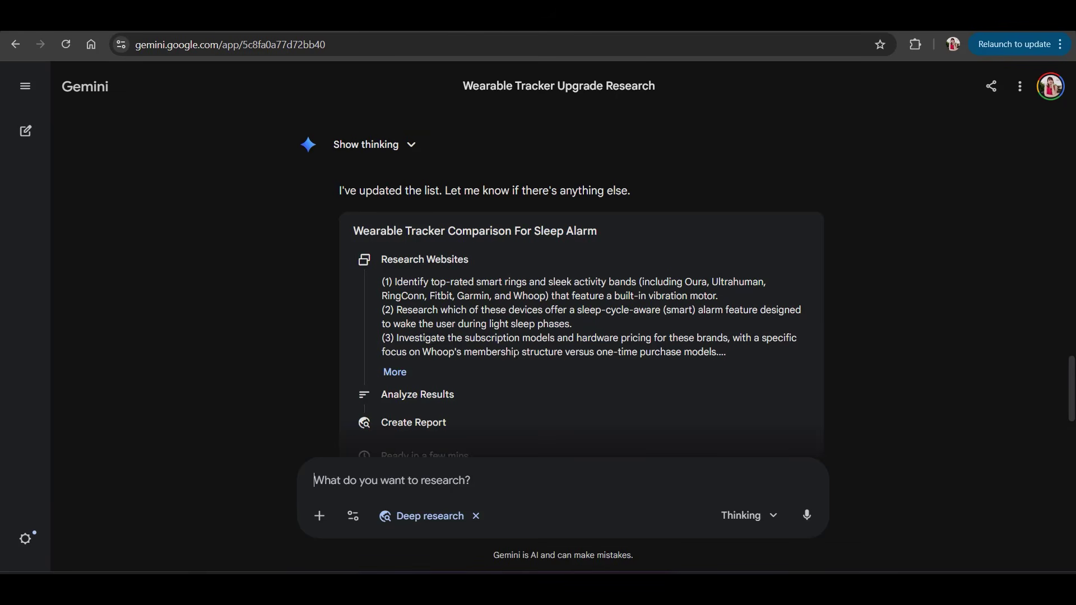
Expand the full list of steps in the updated research plan, review it and start the research.
{"action": "left_click", "coordinate": [395, 372]}
{"action": "scroll", "coordinate": [396, 367], "scroll_direction": "down", "scroll_amount": 1}
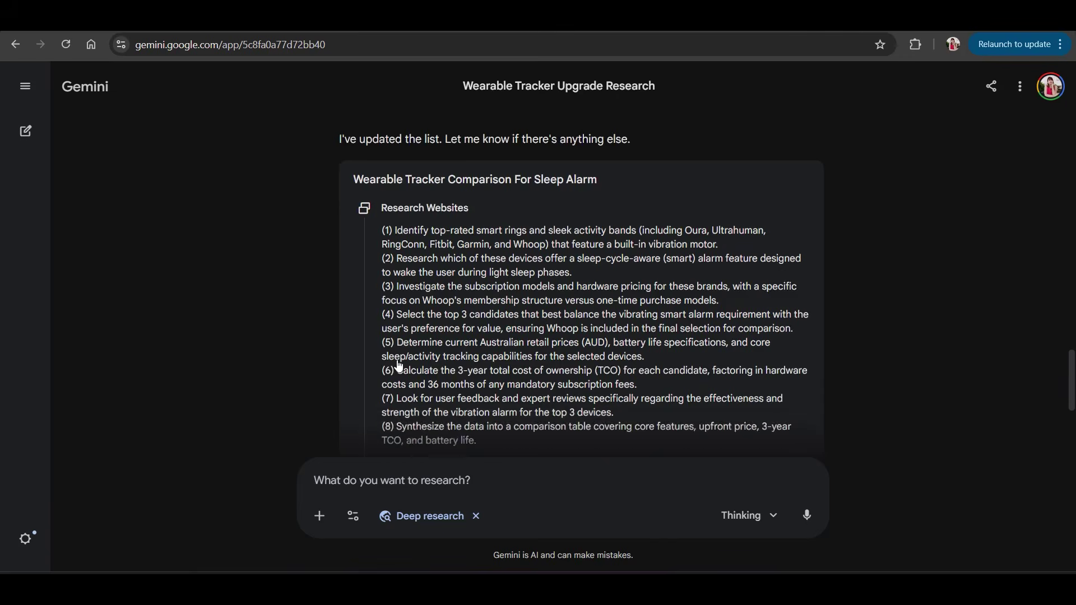
{"action": "scroll", "coordinate": [399, 367], "scroll_direction": "down", "scroll_amount": 2}
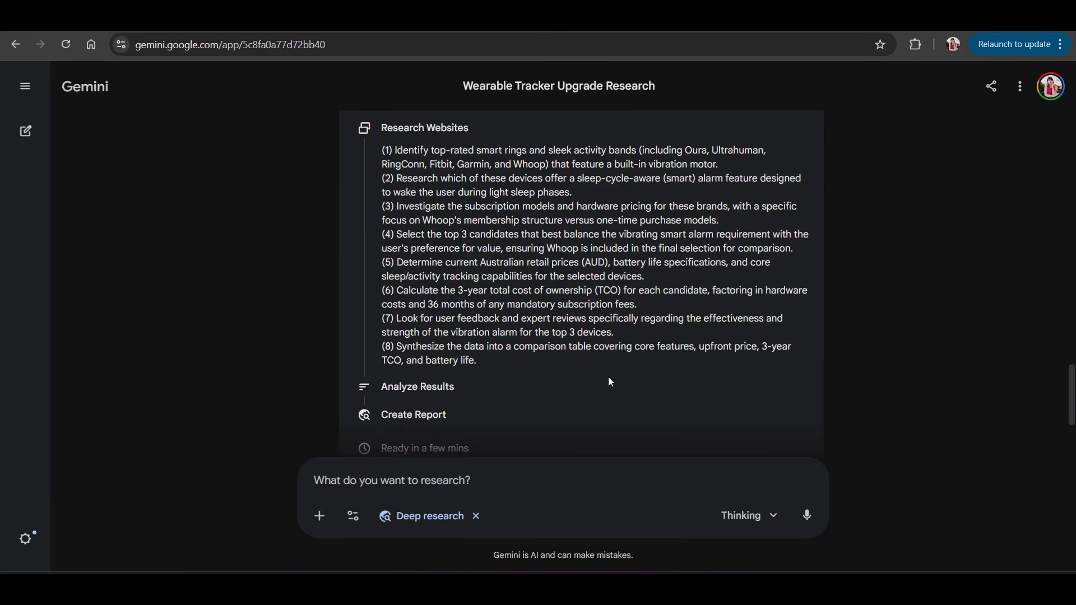
{"action": "scroll", "coordinate": [611, 382], "scroll_direction": "down", "scroll_amount": 2}
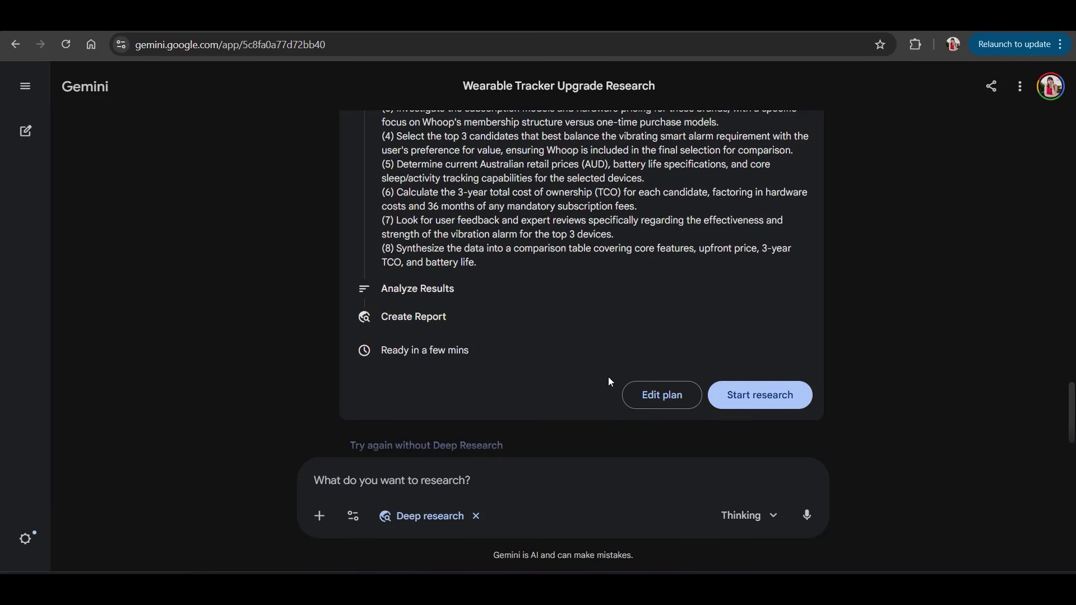
{"action": "left_click", "coordinate": [755, 402]}
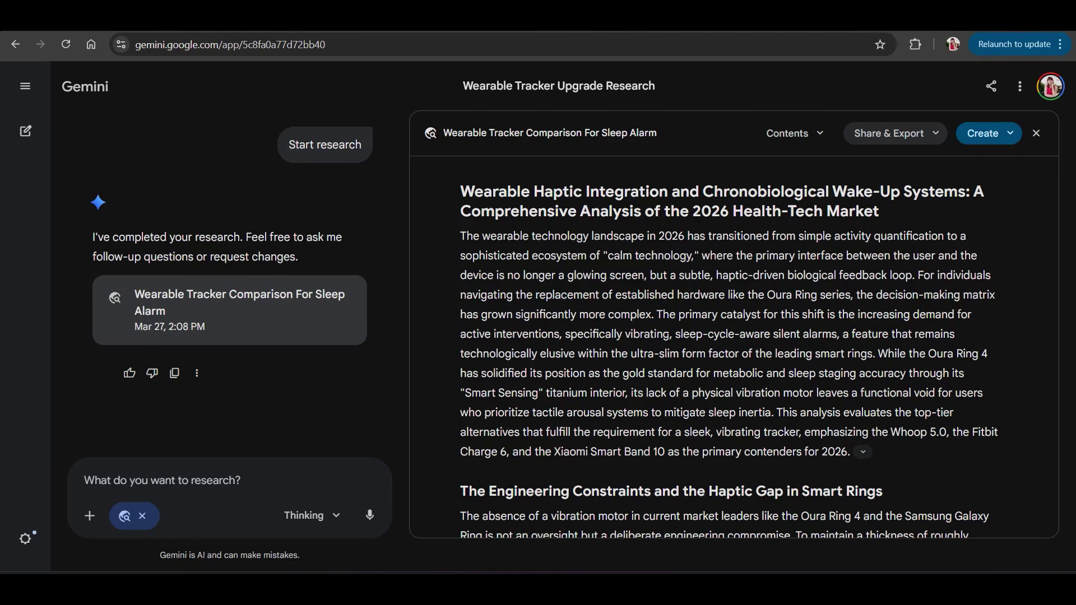
Find the top 3 wearables comparison table in the report and examine its alarm, price, subscription, 3-year cost and battery rows.
{"action": "scroll", "coordinate": [728, 347], "scroll_direction": "down", "scroll_amount": 18}
{"action": "scroll", "coordinate": [669, 340], "scroll_direction": "down", "scroll_amount": 20}
{"action": "scroll", "coordinate": [669, 340], "scroll_direction": "down", "scroll_amount": 16}
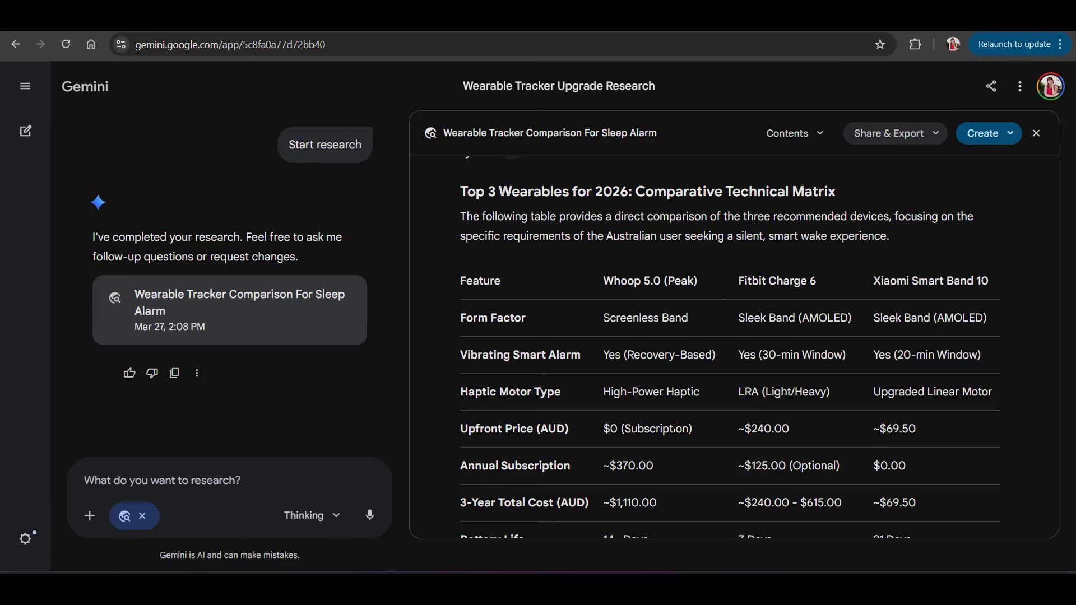
{"action": "left_click_drag", "start_coordinate": [463, 357], "coordinate": [578, 355]}
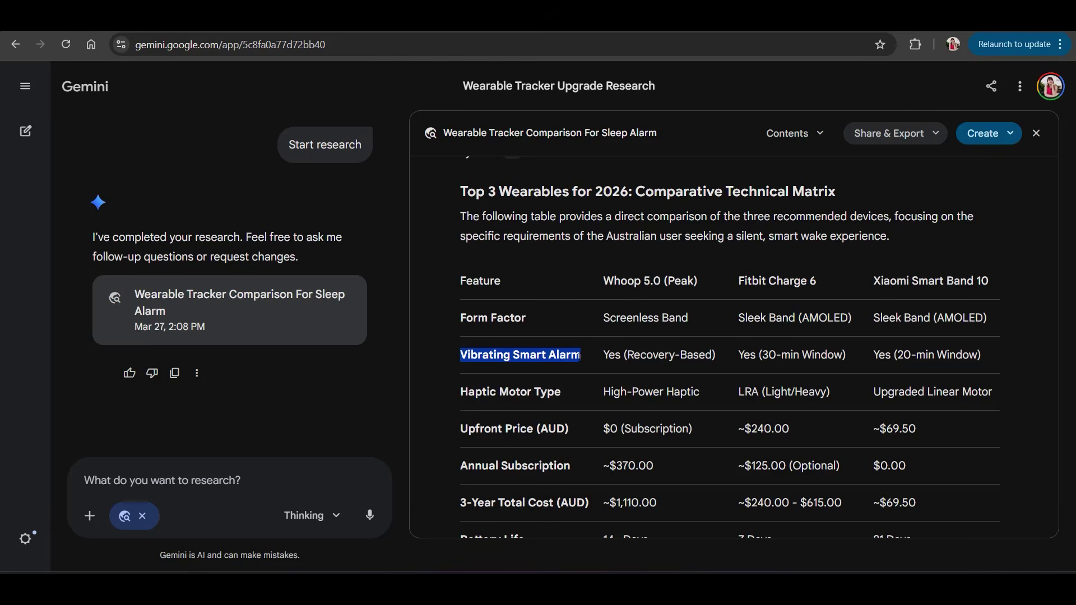
{"action": "left_click", "coordinate": [983, 452]}
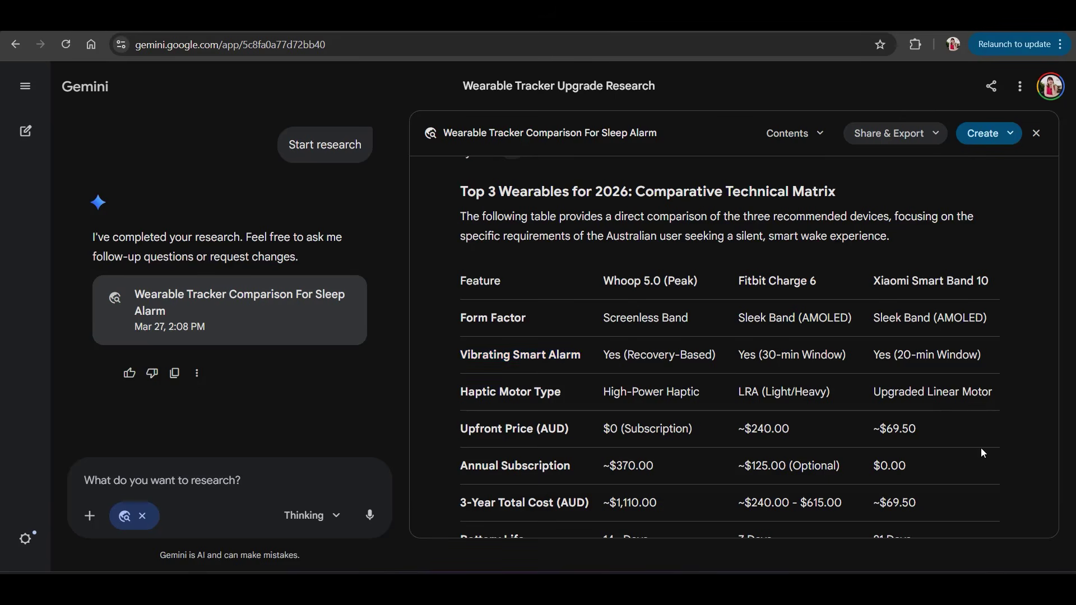
{"action": "scroll", "coordinate": [982, 453], "scroll_direction": "down", "scroll_amount": 1}
{"action": "scroll", "coordinate": [982, 453], "scroll_direction": "down", "scroll_amount": 1}
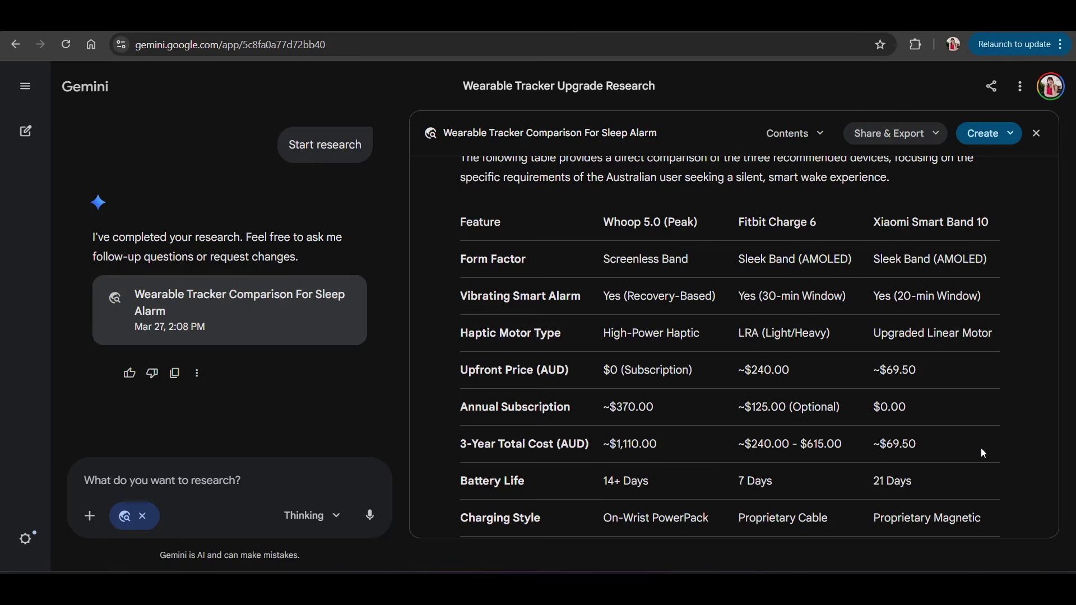
{"action": "scroll", "coordinate": [982, 453], "scroll_direction": "down", "scroll_amount": 1}
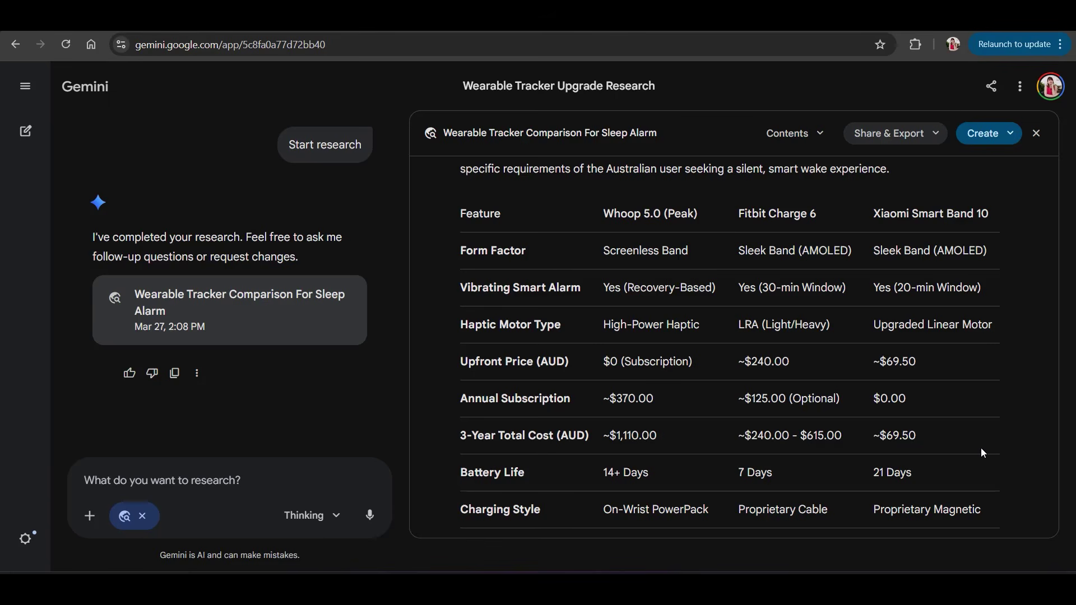
{"action": "scroll", "coordinate": [982, 452], "scroll_direction": "down", "scroll_amount": 1}
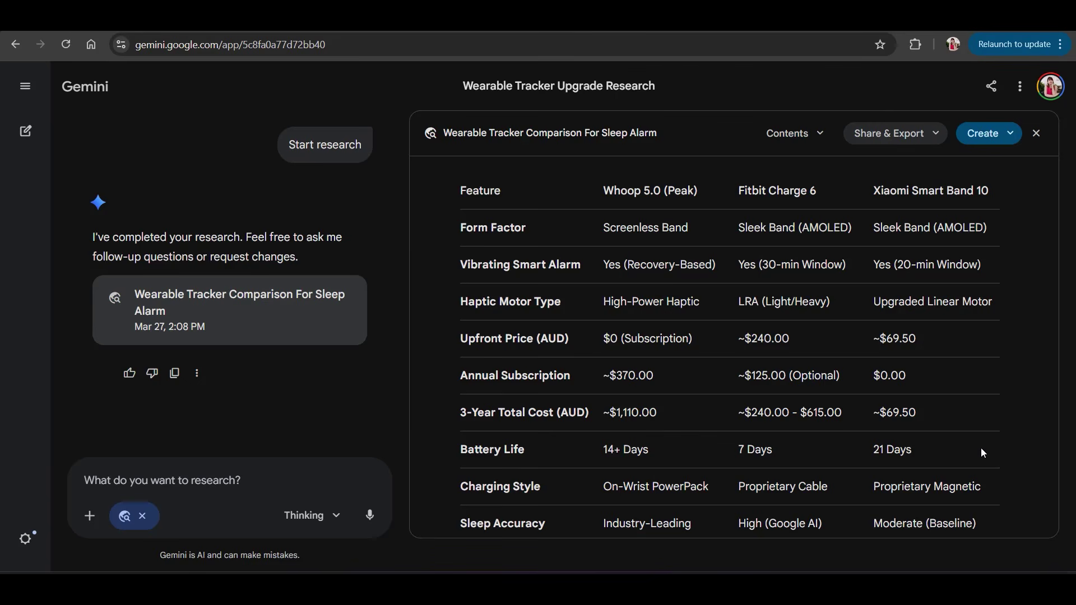
Read the report's strategic recommendations for the three devices and the future outlook on haptics and rings.
{"action": "scroll", "coordinate": [982, 453], "scroll_direction": "down", "scroll_amount": 8}
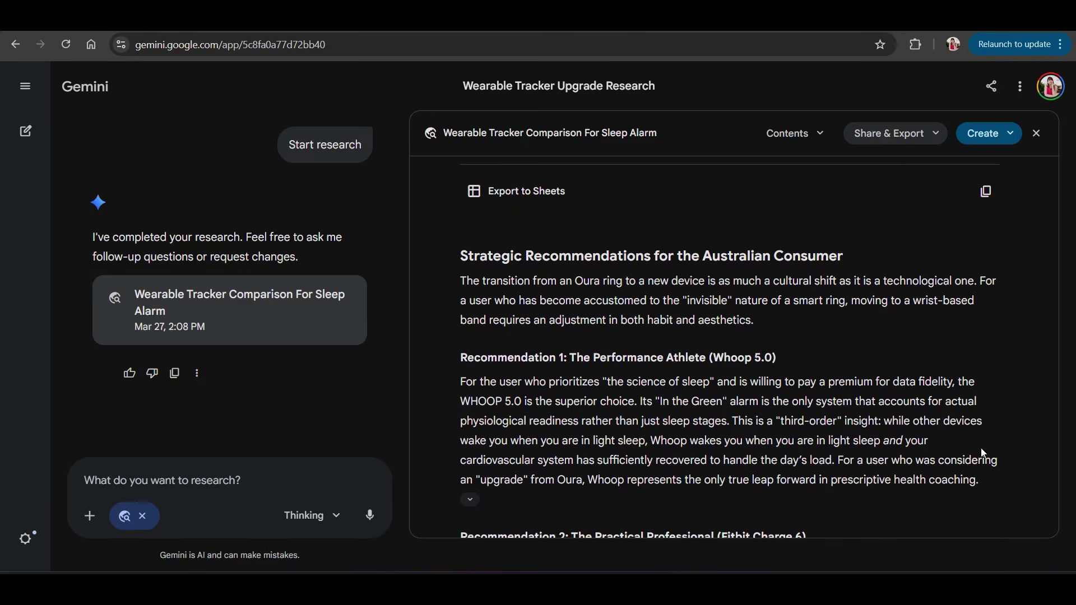
{"action": "scroll", "coordinate": [982, 453], "scroll_direction": "down", "scroll_amount": 1}
{"action": "scroll", "coordinate": [982, 453], "scroll_direction": "down", "scroll_amount": 1}
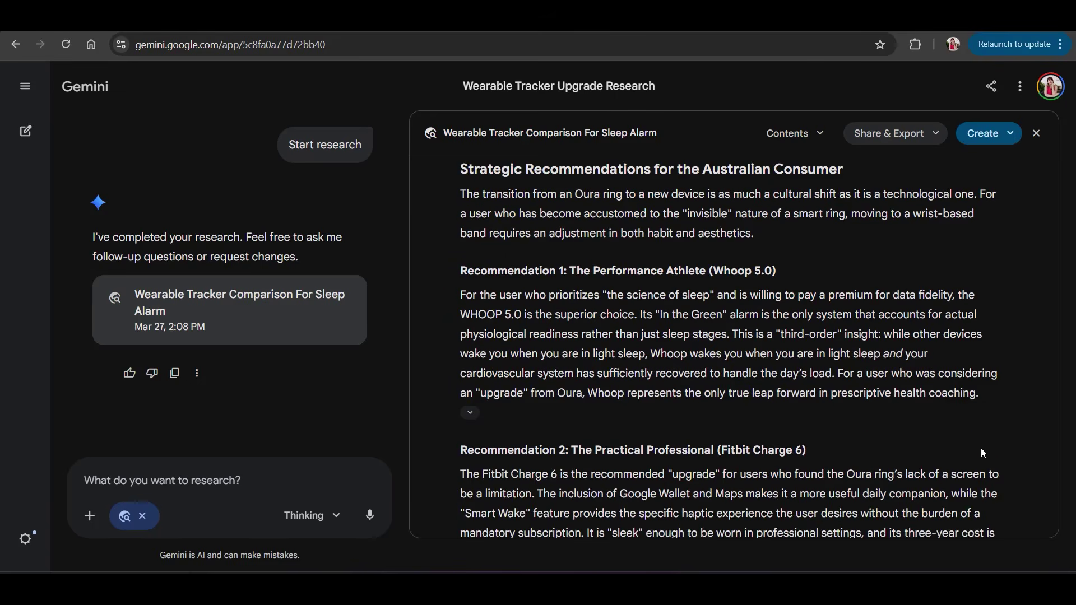
{"action": "scroll", "coordinate": [982, 453], "scroll_direction": "down", "scroll_amount": 1}
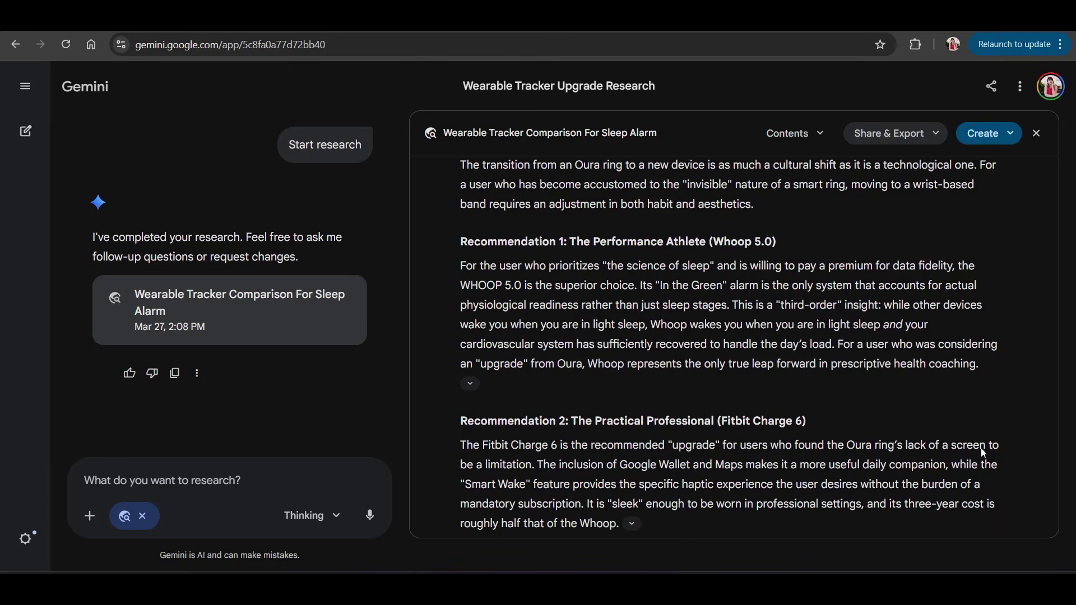
{"action": "scroll", "coordinate": [982, 453], "scroll_direction": "down", "scroll_amount": 1}
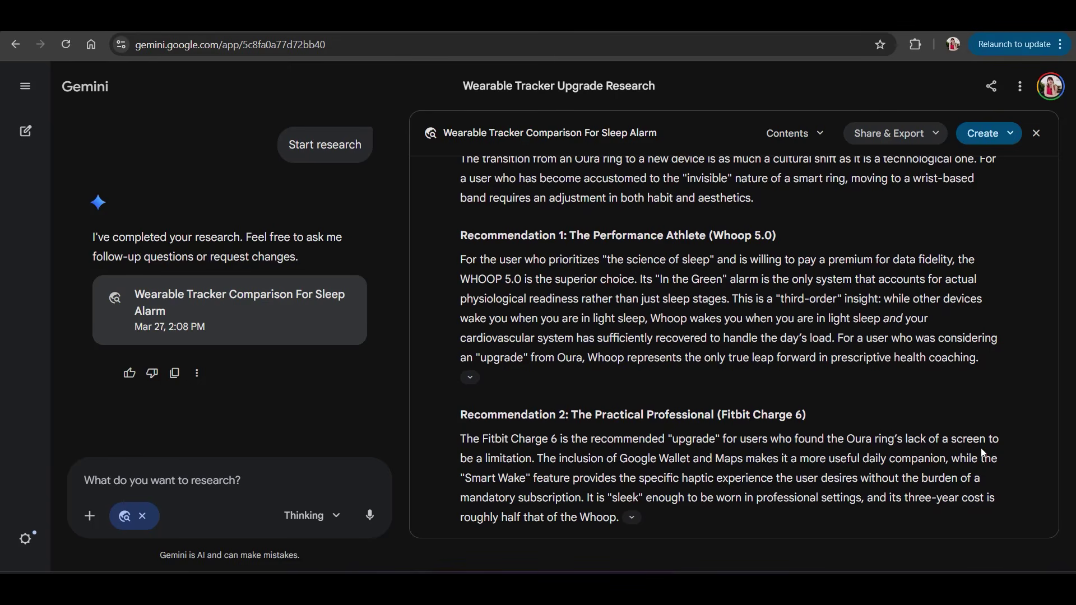
{"action": "scroll", "coordinate": [982, 452], "scroll_direction": "down", "scroll_amount": 2}
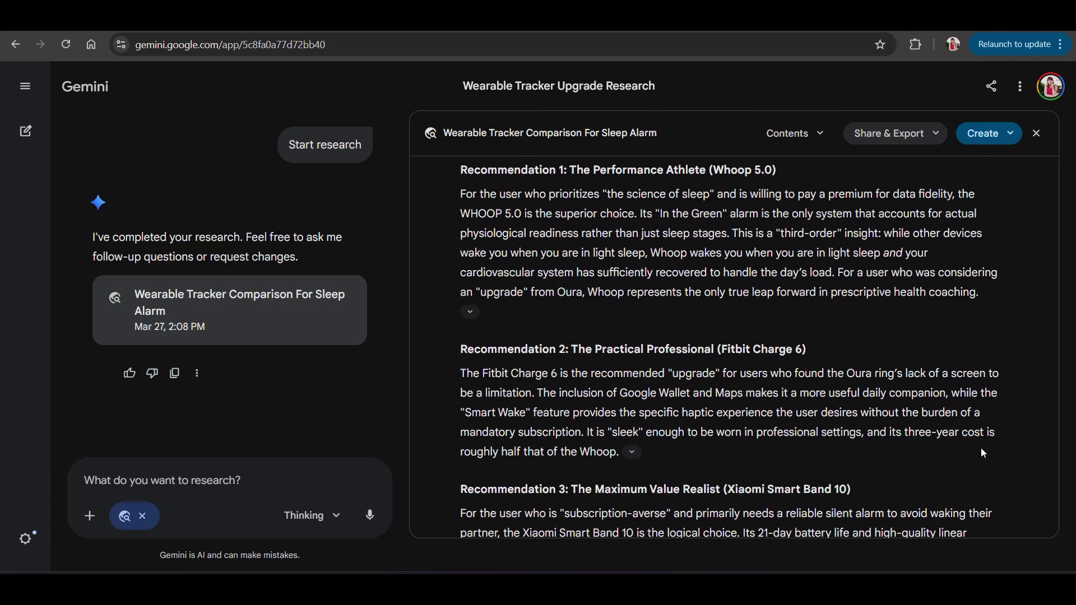
{"action": "scroll", "coordinate": [982, 452], "scroll_direction": "down", "scroll_amount": 1}
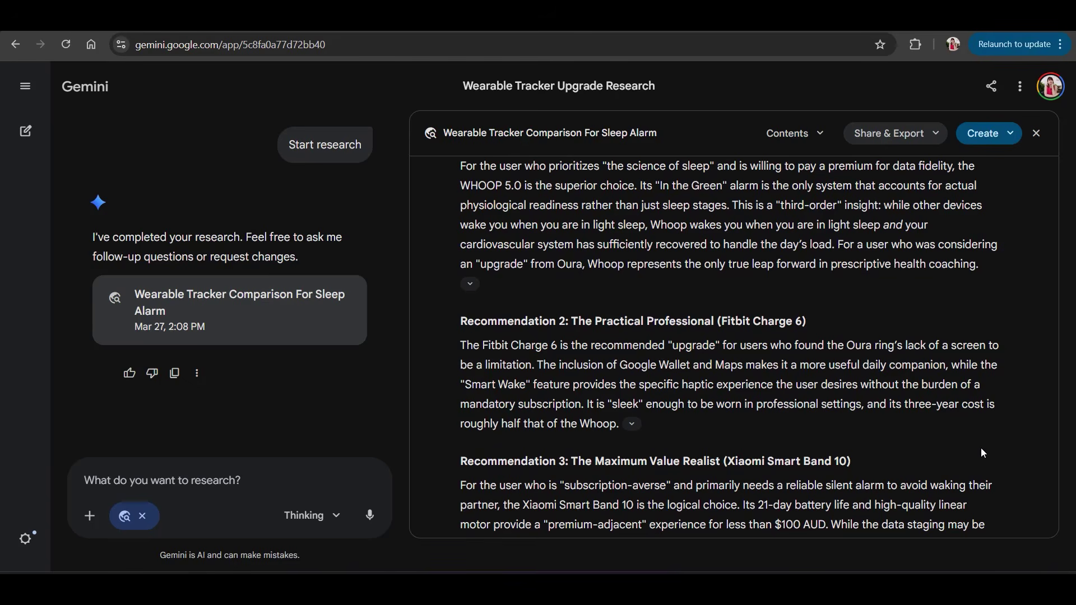
{"action": "scroll", "coordinate": [982, 453], "scroll_direction": "down", "scroll_amount": 1}
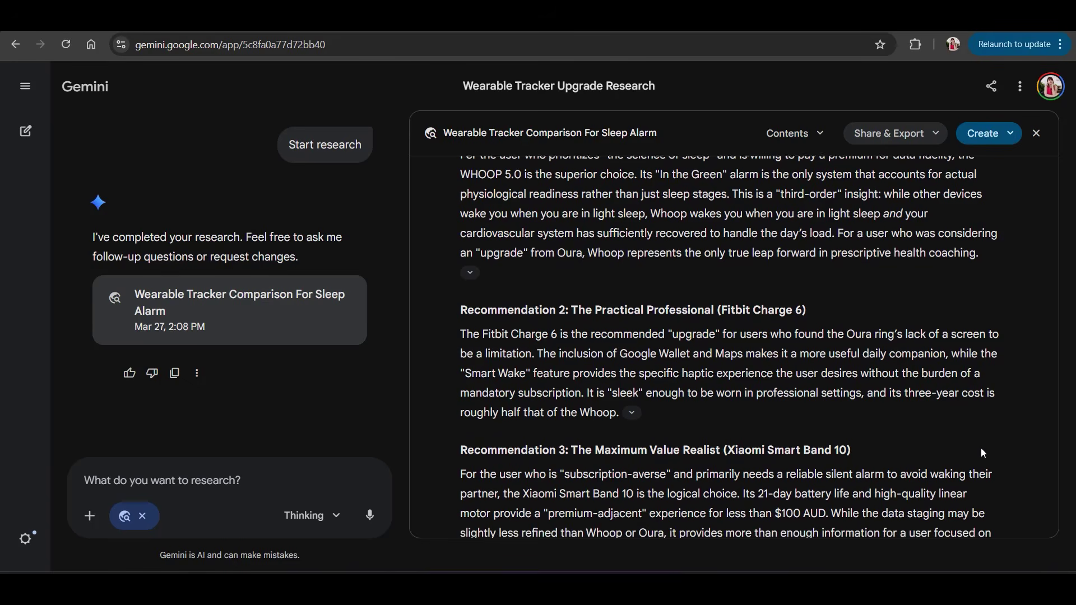
{"action": "scroll", "coordinate": [982, 452], "scroll_direction": "down", "scroll_amount": 1}
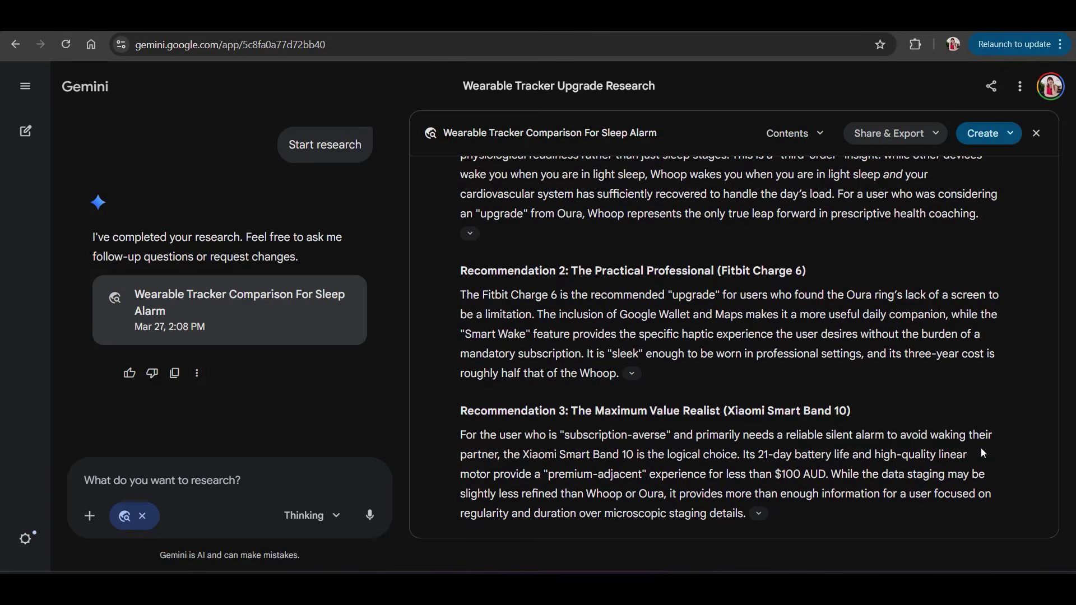
{"action": "scroll", "coordinate": [982, 453], "scroll_direction": "down", "scroll_amount": 1}
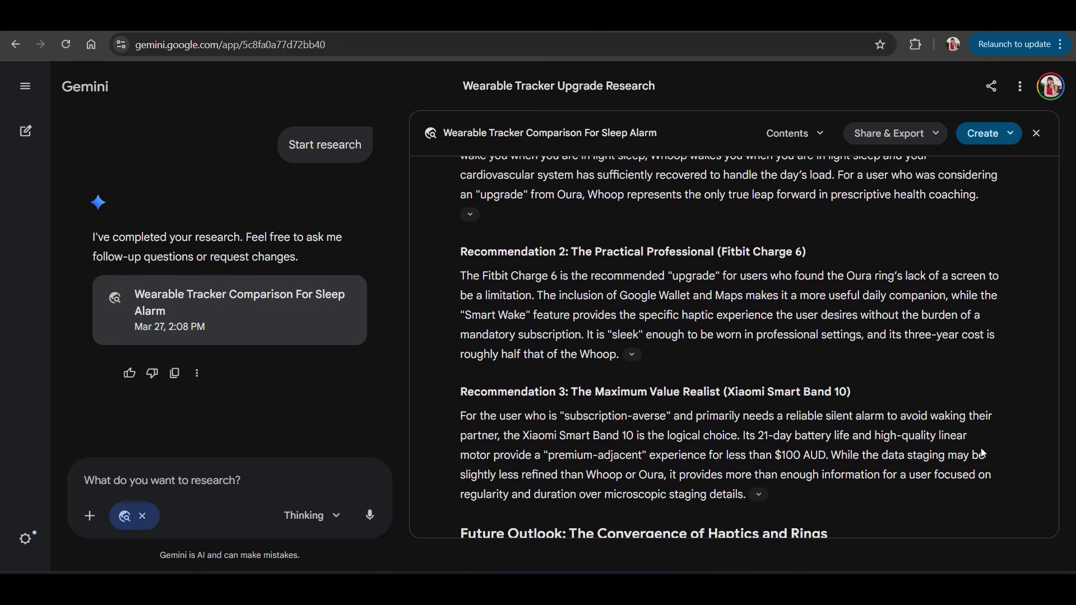
{"action": "scroll", "coordinate": [982, 452], "scroll_direction": "down", "scroll_amount": 2}
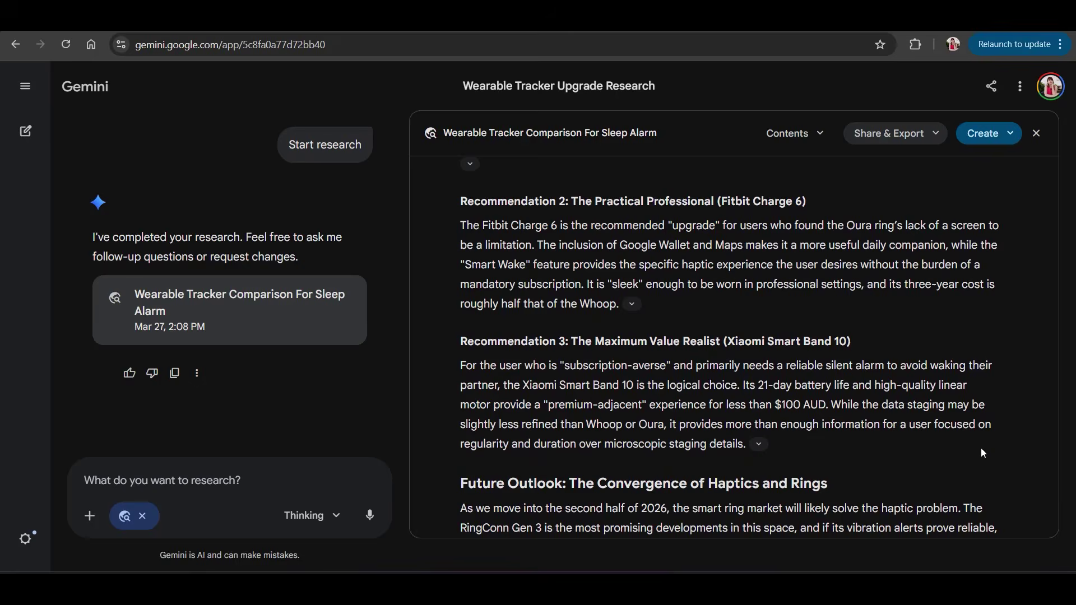
{"action": "scroll", "coordinate": [982, 453], "scroll_direction": "down", "scroll_amount": 1}
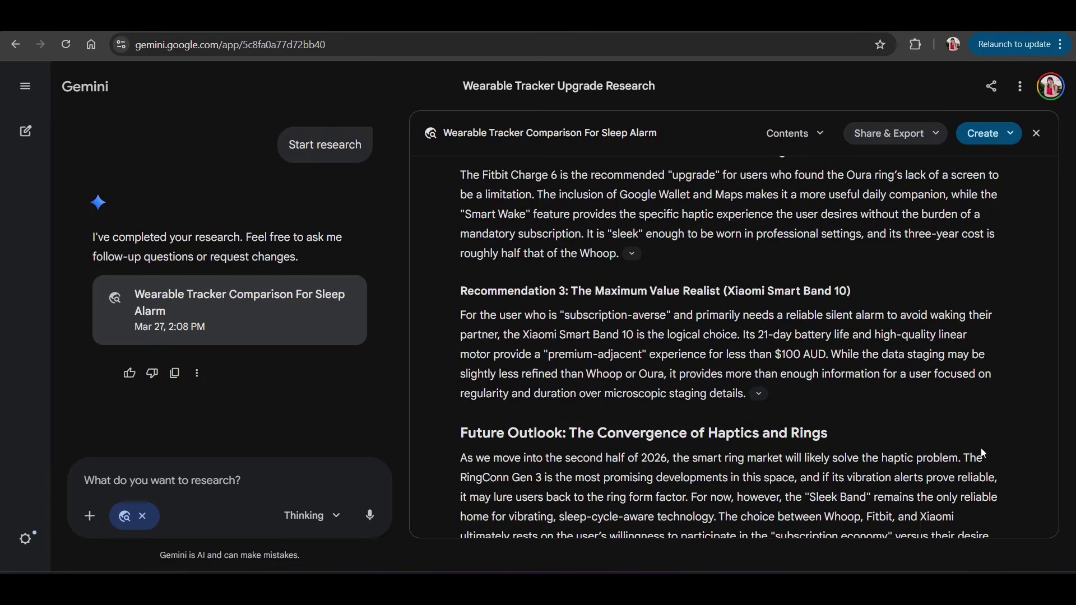
{"action": "scroll", "coordinate": [982, 453], "scroll_direction": "down", "scroll_amount": 1}
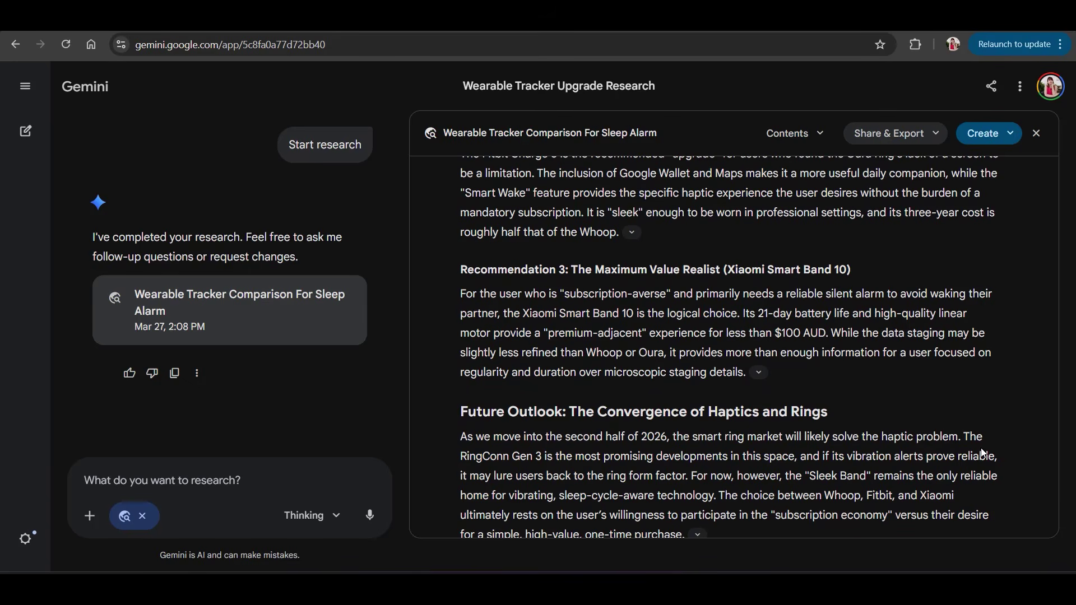
{"action": "scroll", "coordinate": [982, 452], "scroll_direction": "down", "scroll_amount": 1}
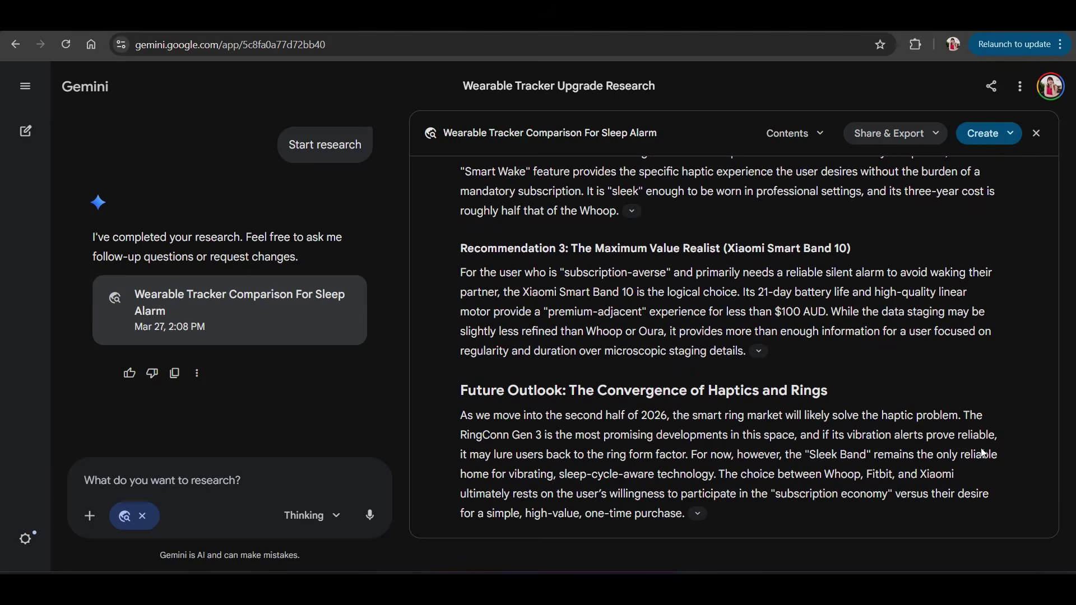
{"action": "scroll", "coordinate": [982, 453], "scroll_direction": "down", "scroll_amount": 1}
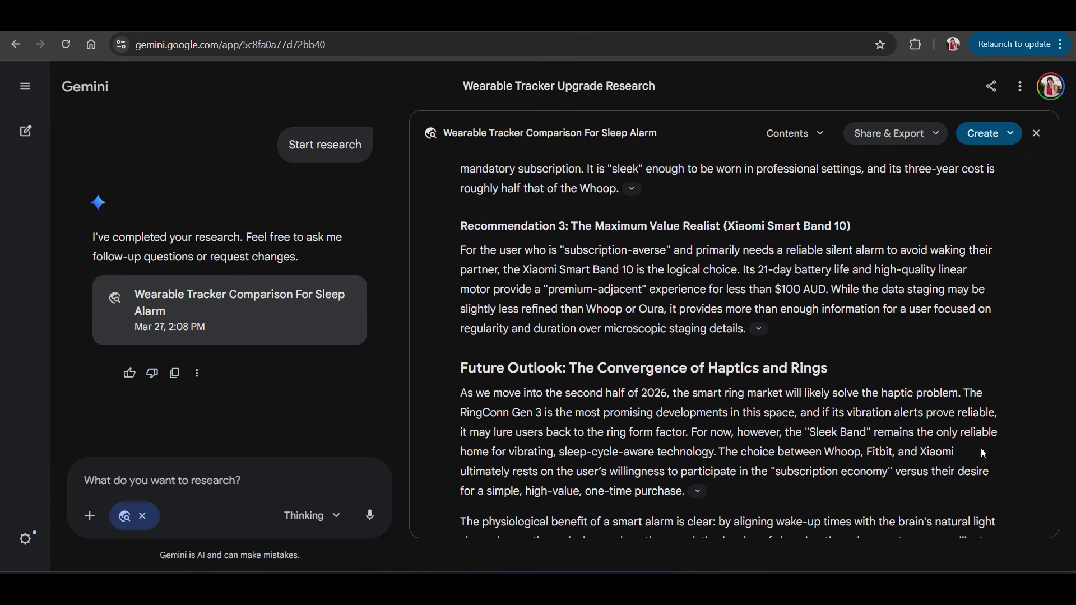
{"action": "scroll", "coordinate": [983, 453], "scroll_direction": "down", "scroll_amount": 1}
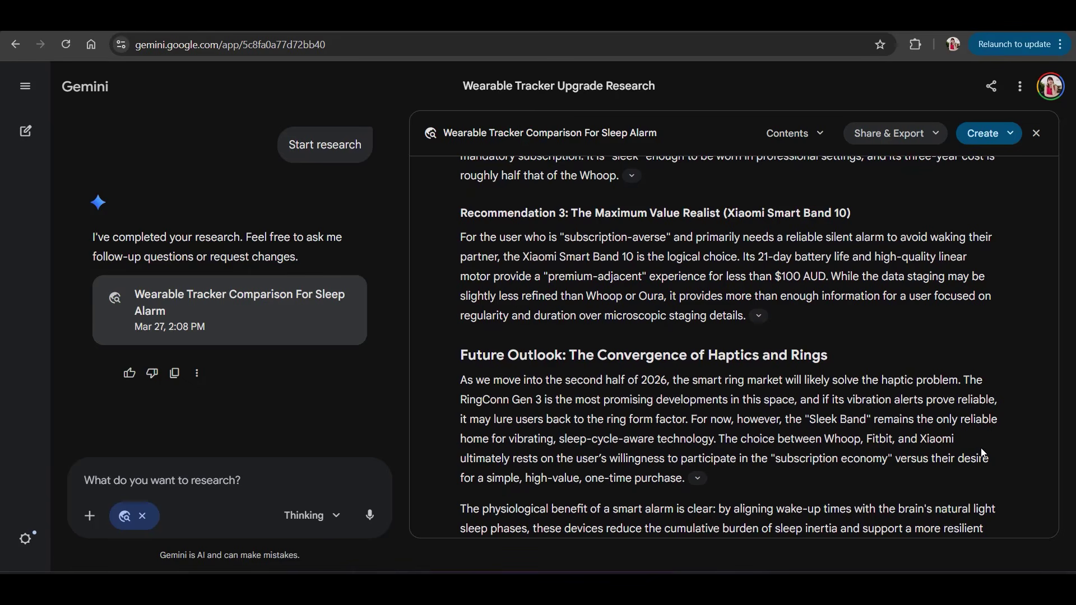
{"action": "scroll", "coordinate": [982, 453], "scroll_direction": "down", "scroll_amount": 1}
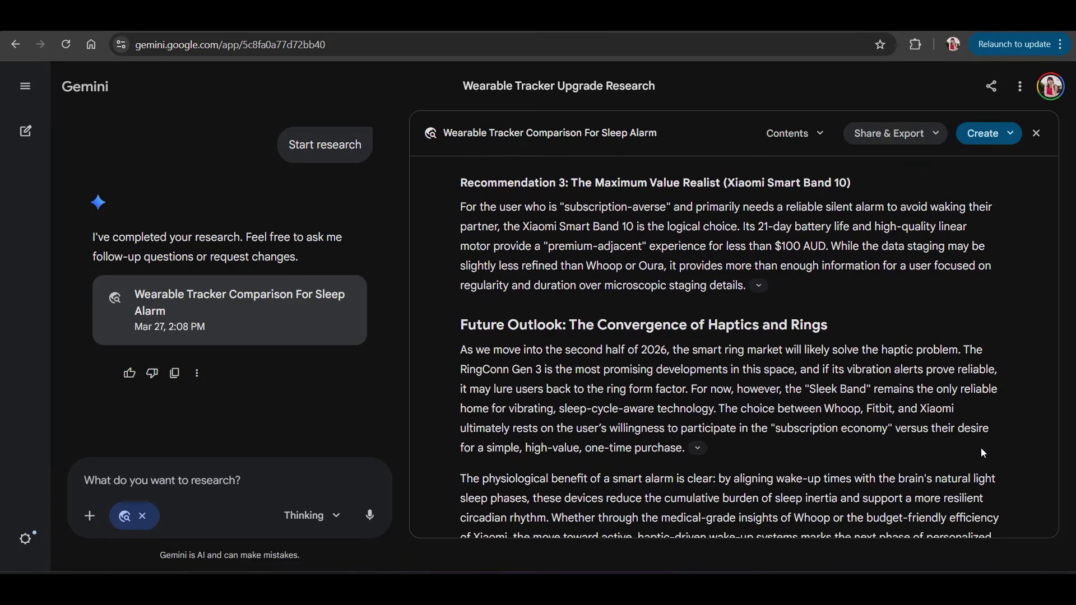